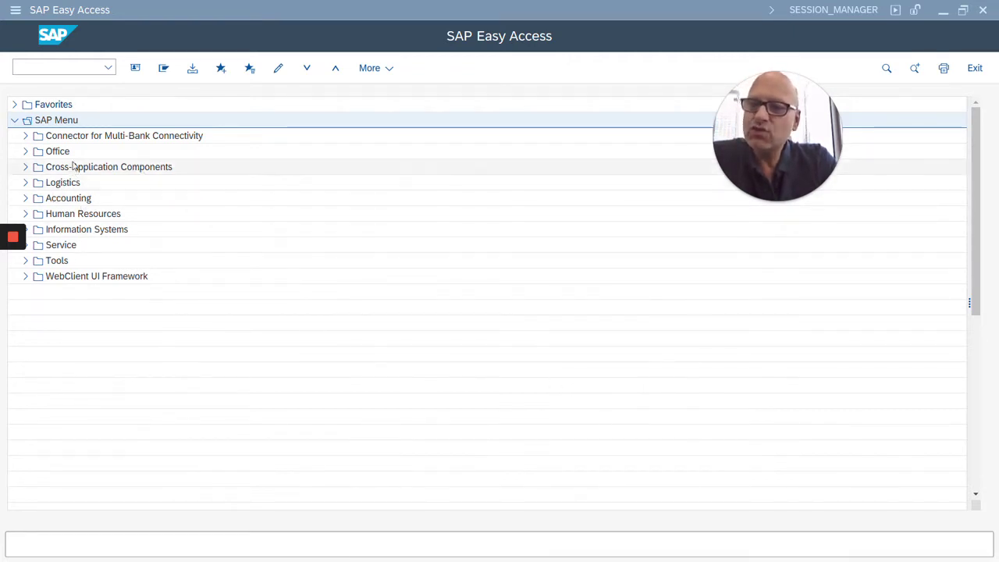
- Point out the Accounting, Human Resources and Logistics areas in the SAP menu tree
{"action": "left_click", "coordinate": [71, 202]}
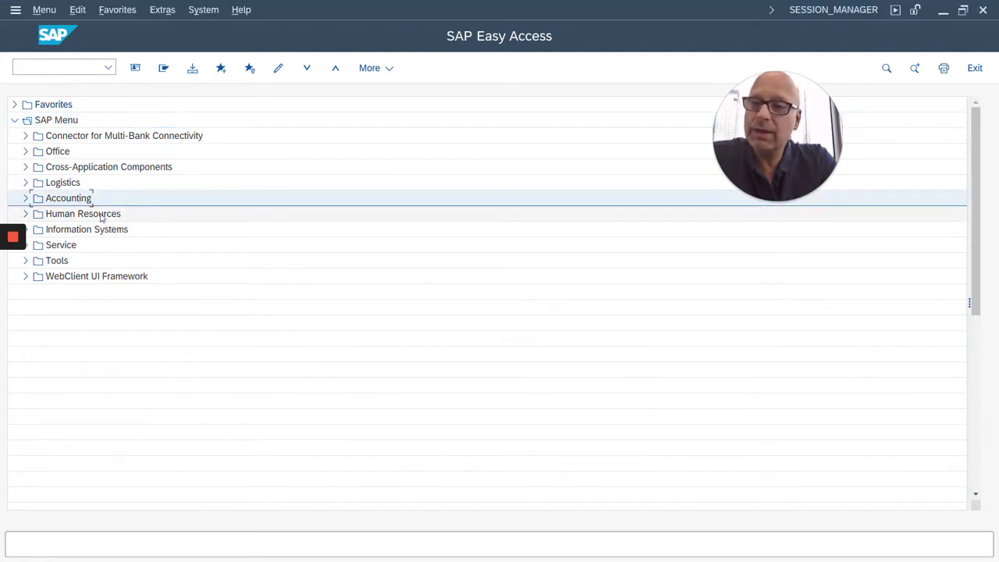
{"action": "left_click", "coordinate": [100, 216]}
{"action": "left_click", "coordinate": [68, 185]}
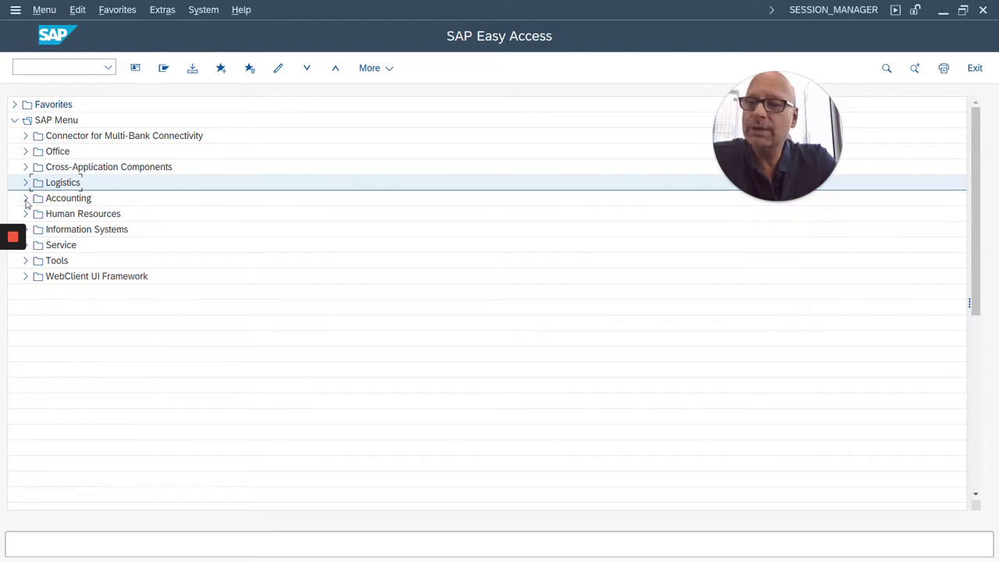
- Expand Accounting, review Financial Accounting through Project System, and expand Financial Accounting
{"action": "double_click", "coordinate": [70, 205]}
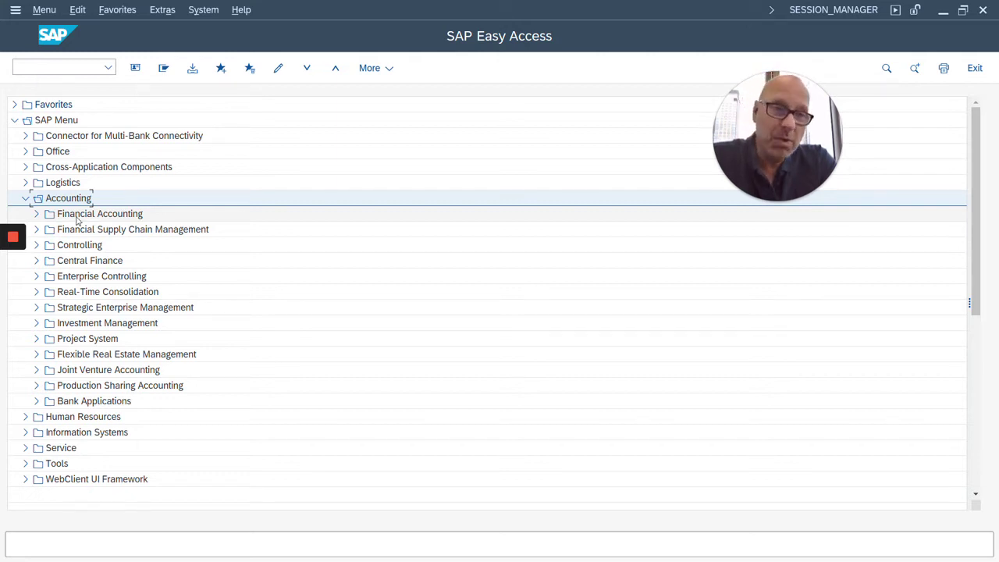
{"action": "left_click", "coordinate": [77, 216]}
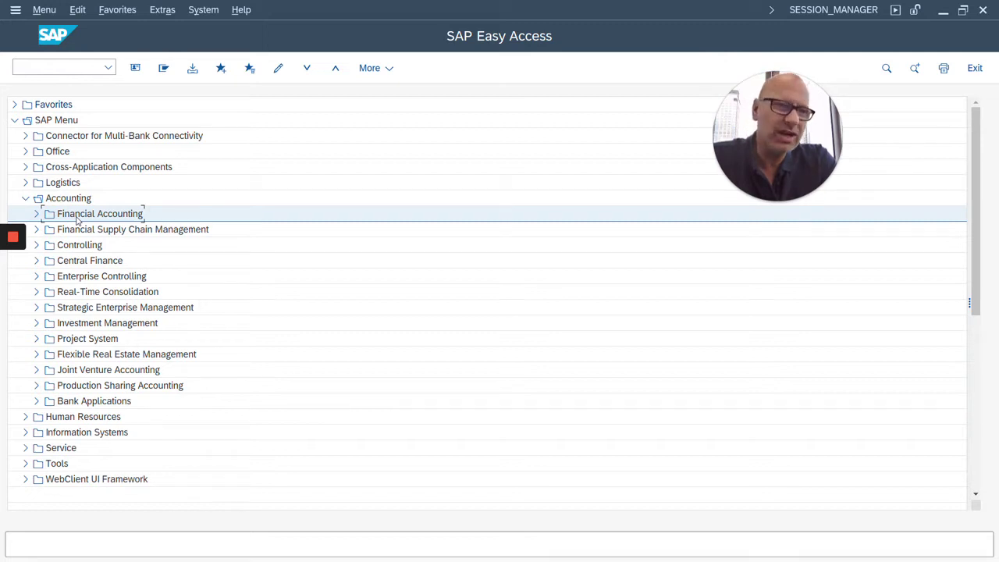
{"action": "left_click", "coordinate": [75, 245]}
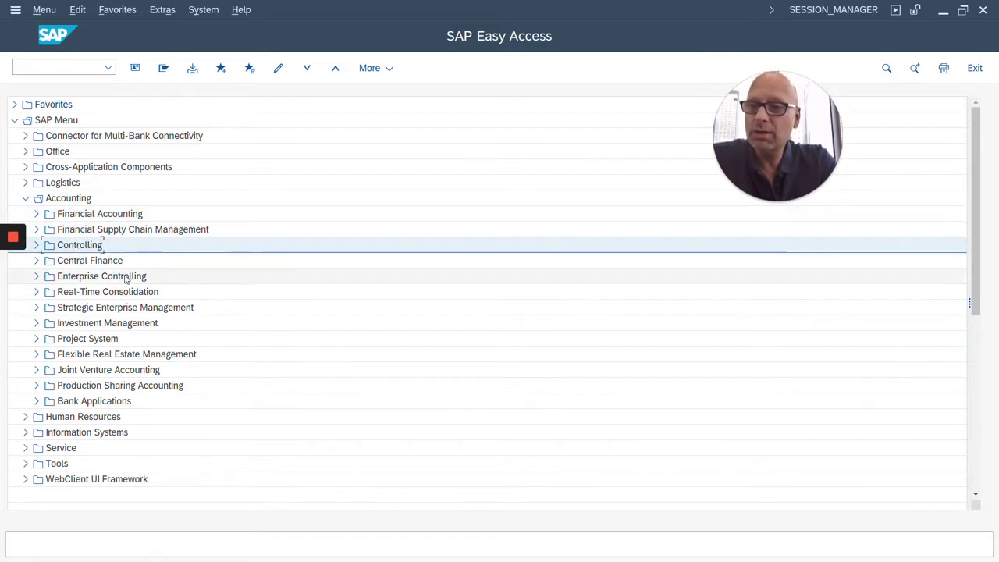
{"action": "left_click", "coordinate": [107, 324]}
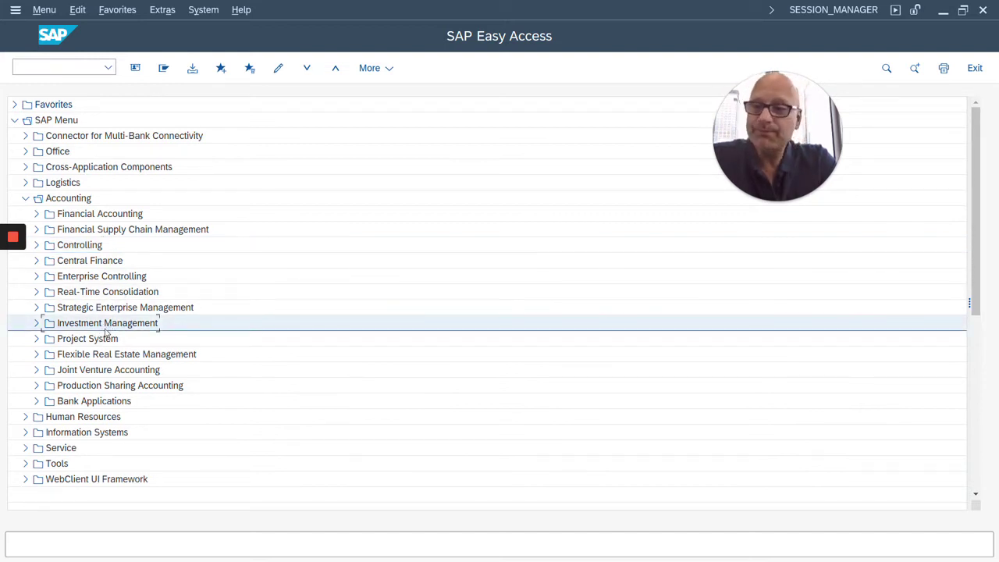
{"action": "left_click", "coordinate": [99, 340]}
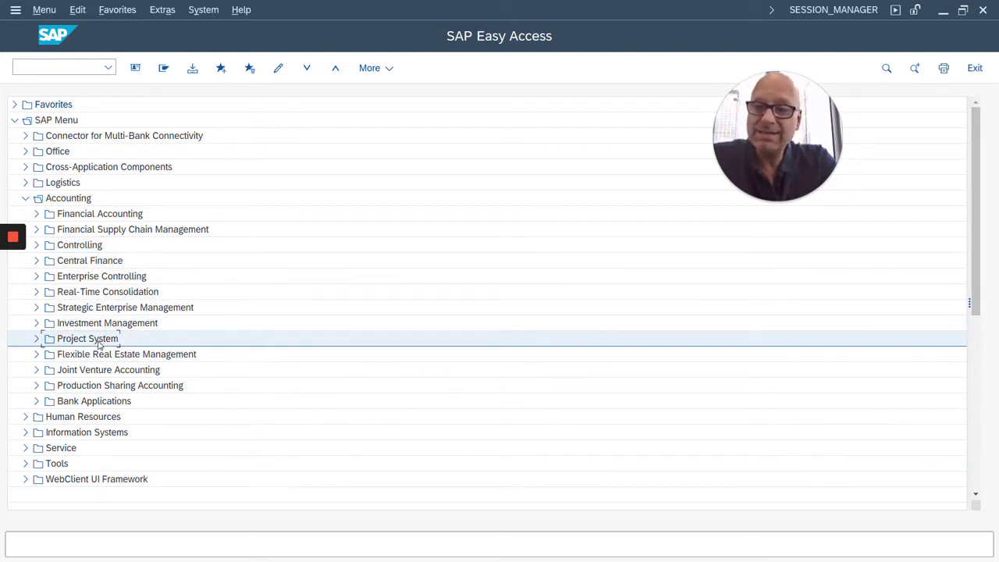
{"action": "left_click", "coordinate": [36, 215]}
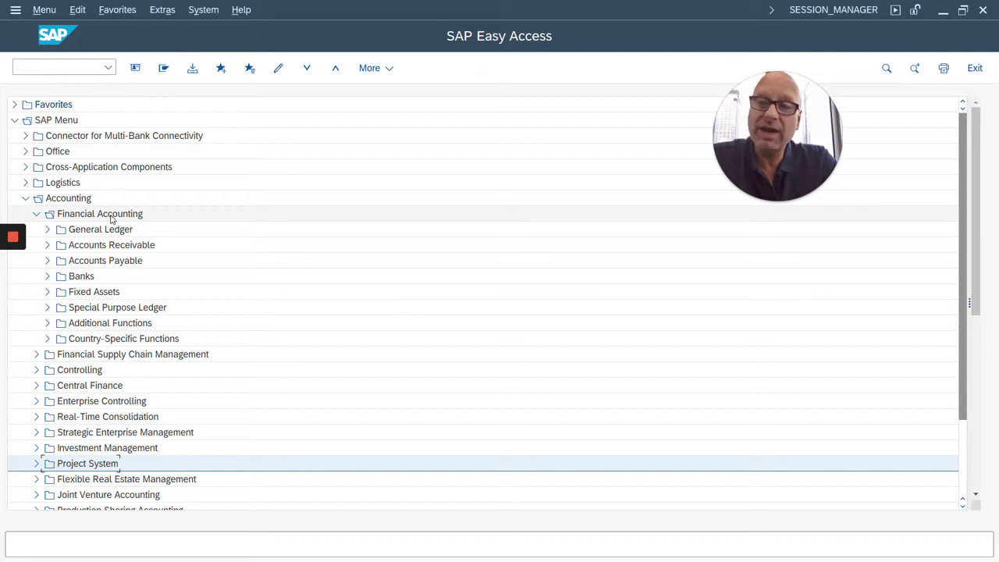
- Review General Ledger, Accounts Receivable, Accounts Payable and Fixed Assets, then expand Accounts Receivable to reach Master Records
{"action": "left_click", "coordinate": [112, 231]}
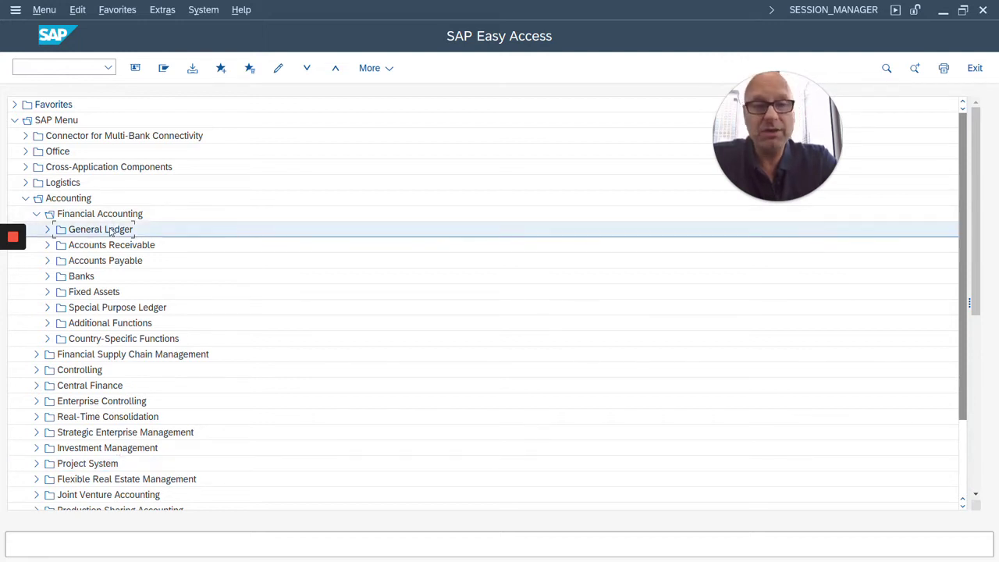
{"action": "left_click", "coordinate": [111, 246]}
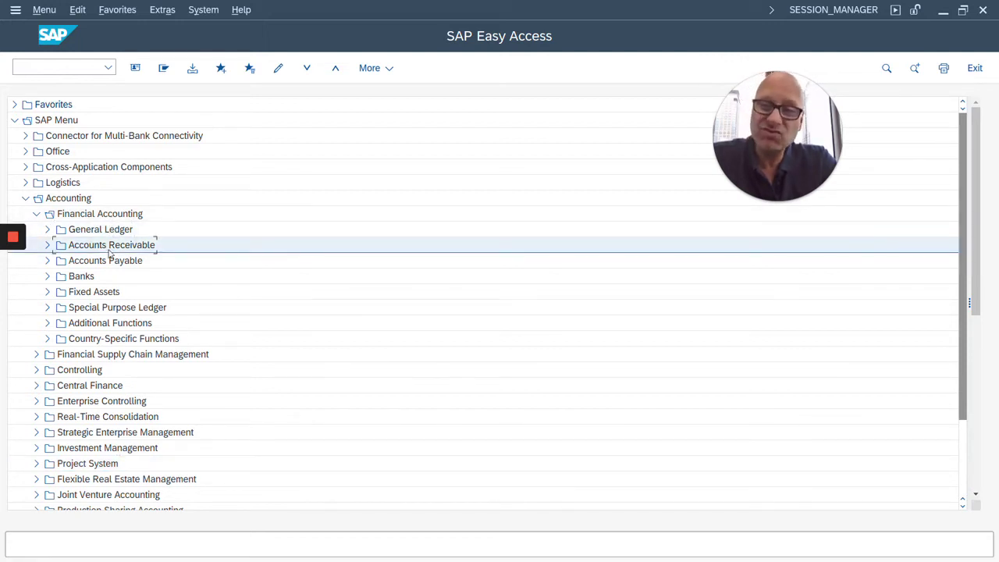
{"action": "left_click", "coordinate": [109, 262]}
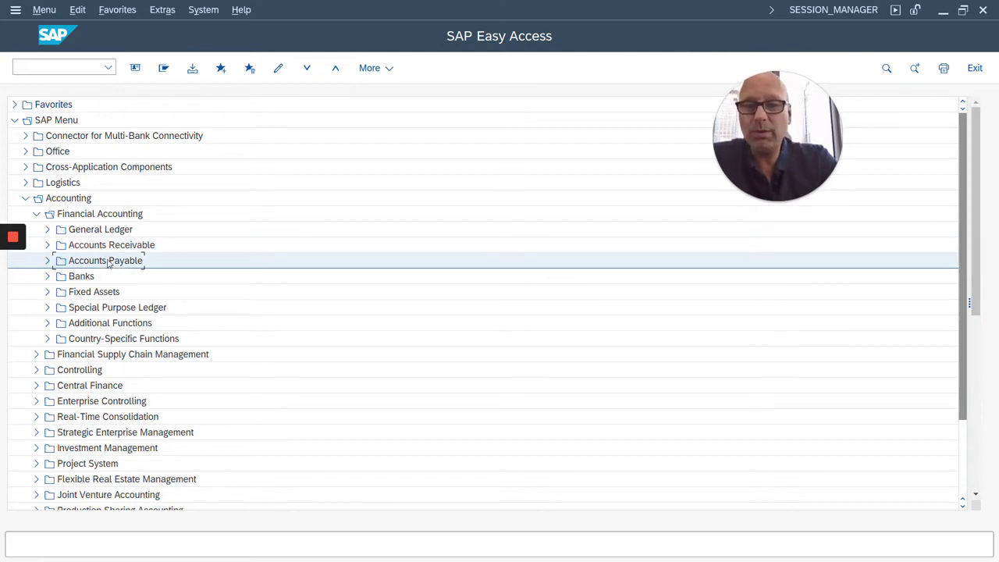
{"action": "left_click", "coordinate": [109, 292]}
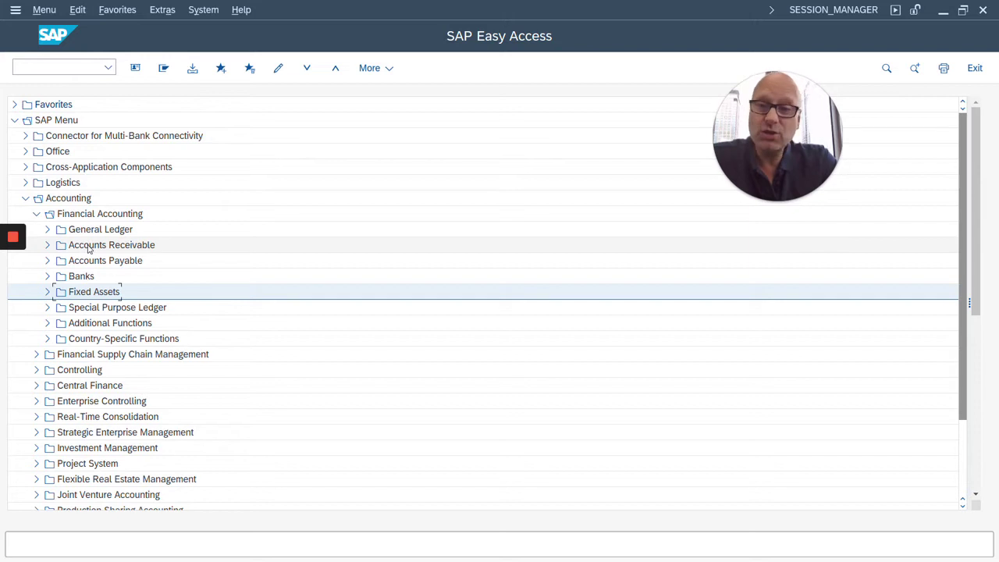
{"action": "left_click", "coordinate": [48, 246]}
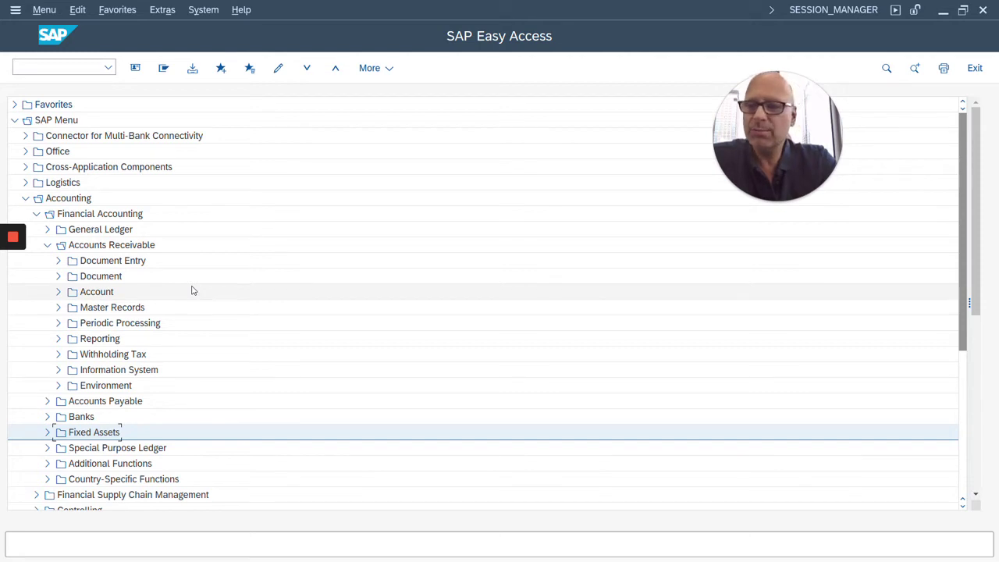
{"action": "left_click", "coordinate": [134, 249]}
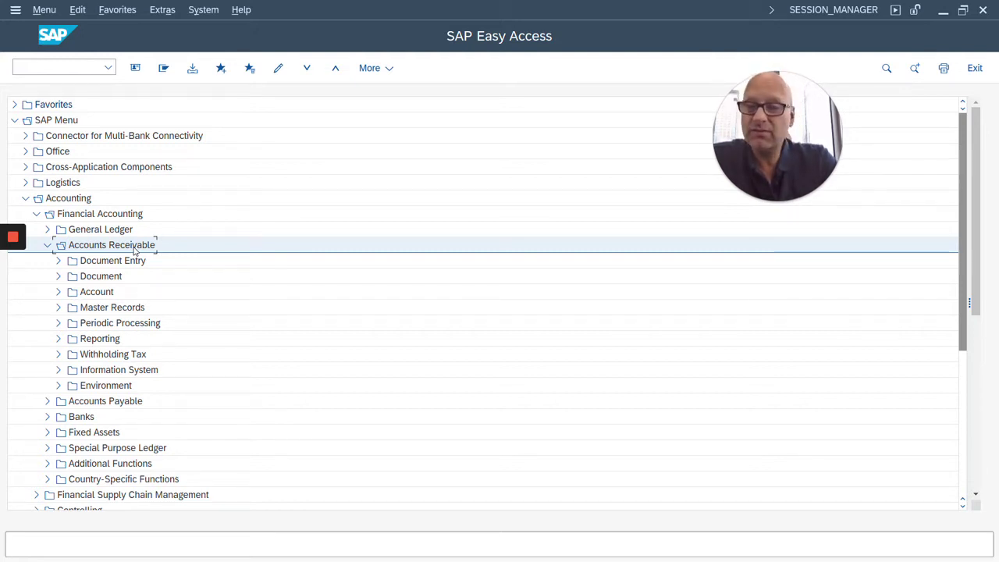
{"action": "left_click", "coordinate": [107, 311]}
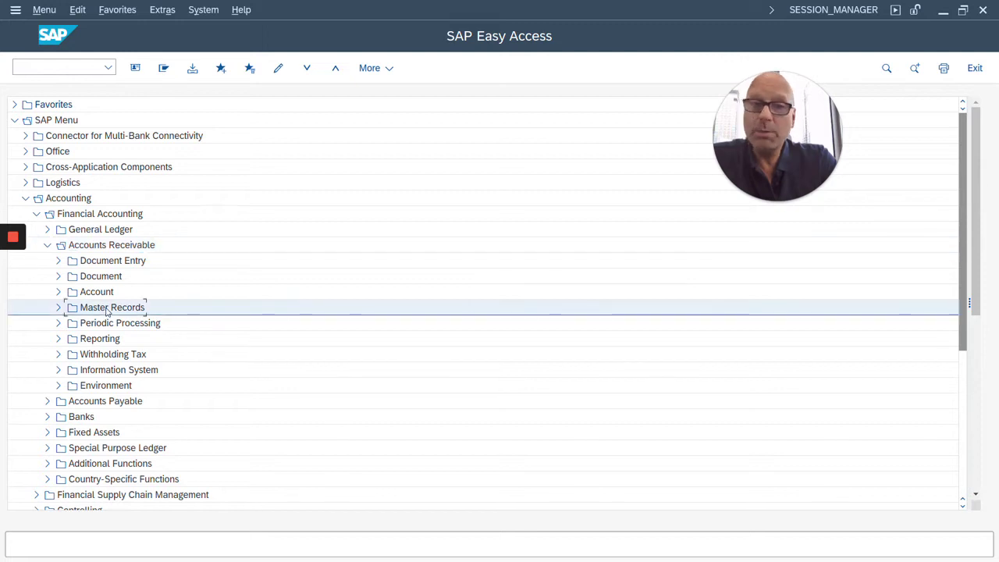
- Expand Master Records and go through FD01 Create, FD02 Change and FD03 Display
{"action": "left_click", "coordinate": [59, 307]}
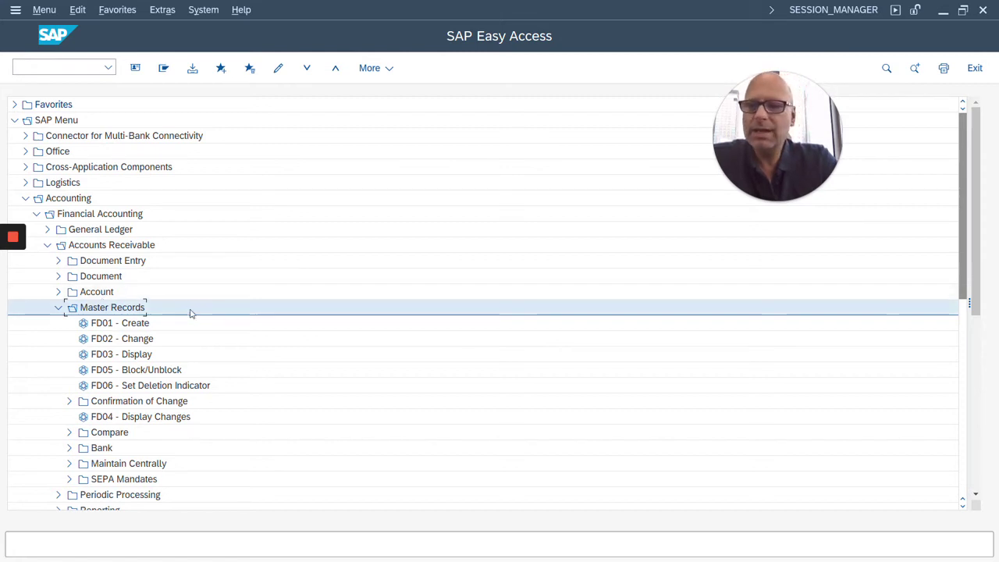
{"action": "left_click", "coordinate": [172, 322]}
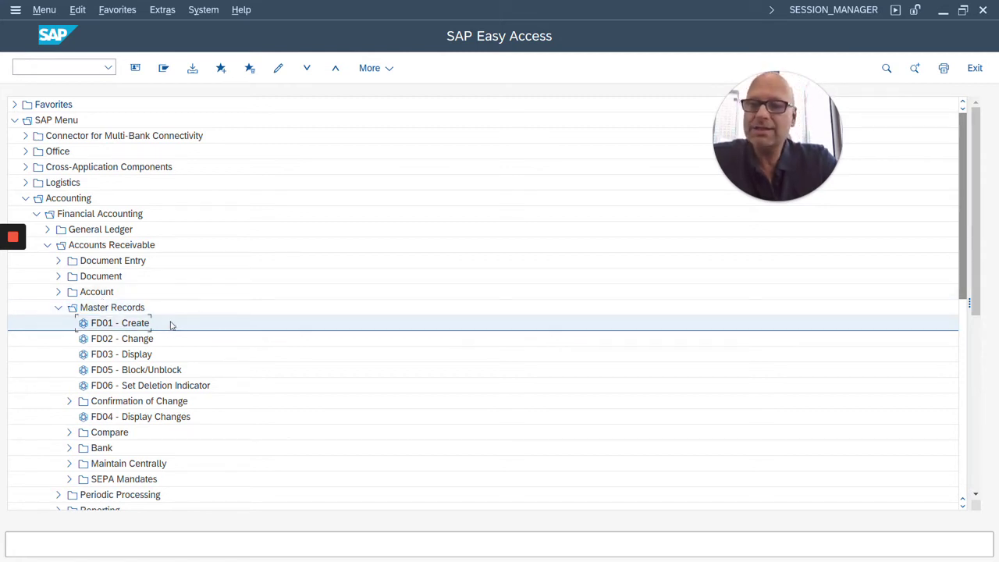
{"action": "left_click", "coordinate": [160, 341]}
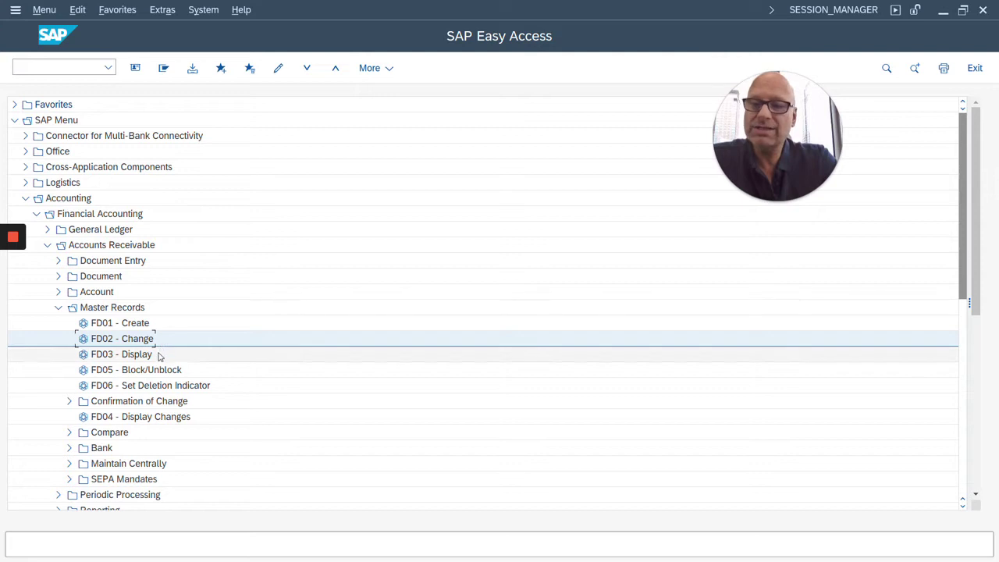
{"action": "left_click", "coordinate": [159, 356]}
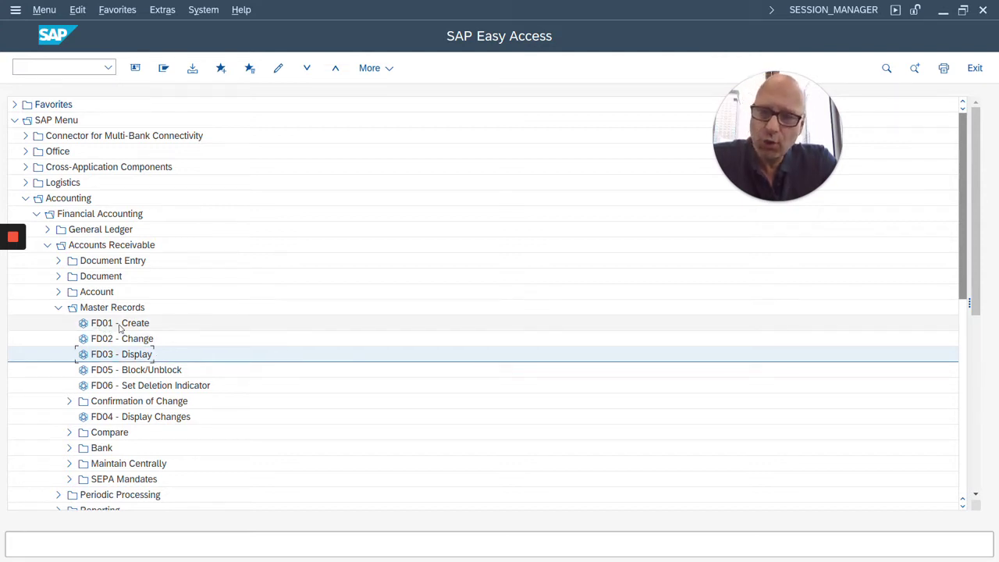
{"action": "left_click", "coordinate": [107, 340]}
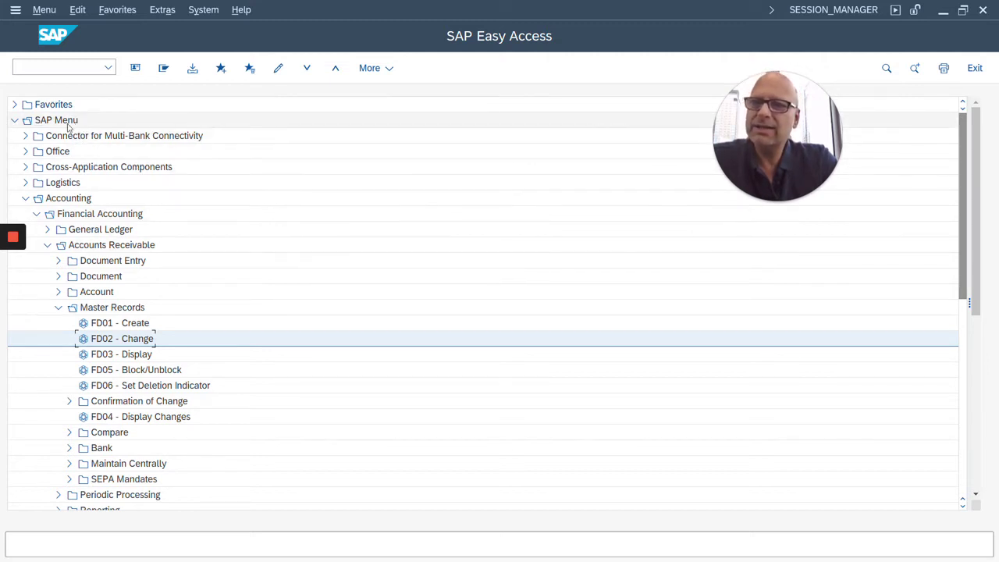
- Trace Accounting > Financial Accounting > Accounts Receivable > Master Records and launch FD01 - Create
{"action": "left_click", "coordinate": [73, 200]}
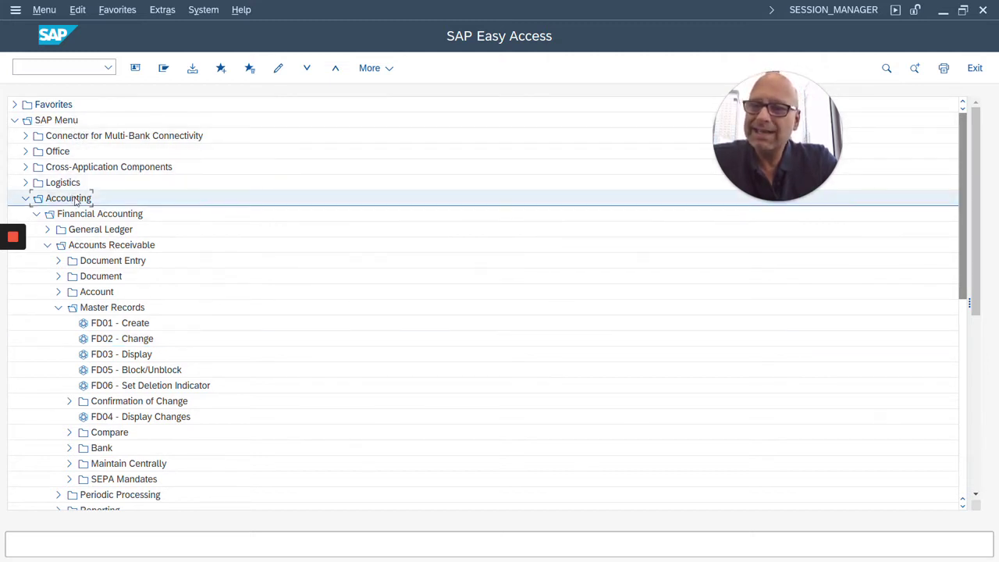
{"action": "left_click", "coordinate": [129, 213]}
{"action": "left_click", "coordinate": [88, 246]}
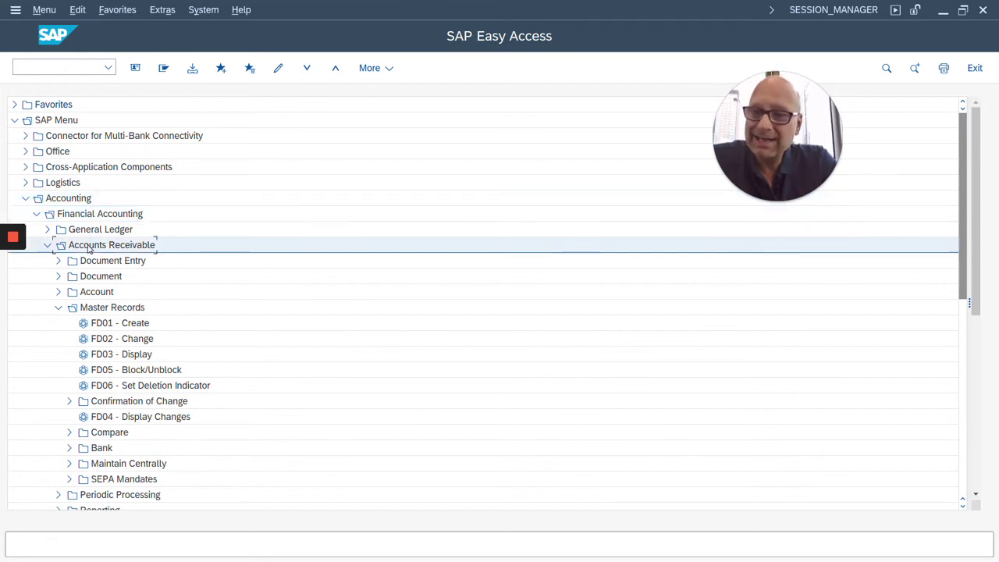
{"action": "left_click", "coordinate": [104, 308]}
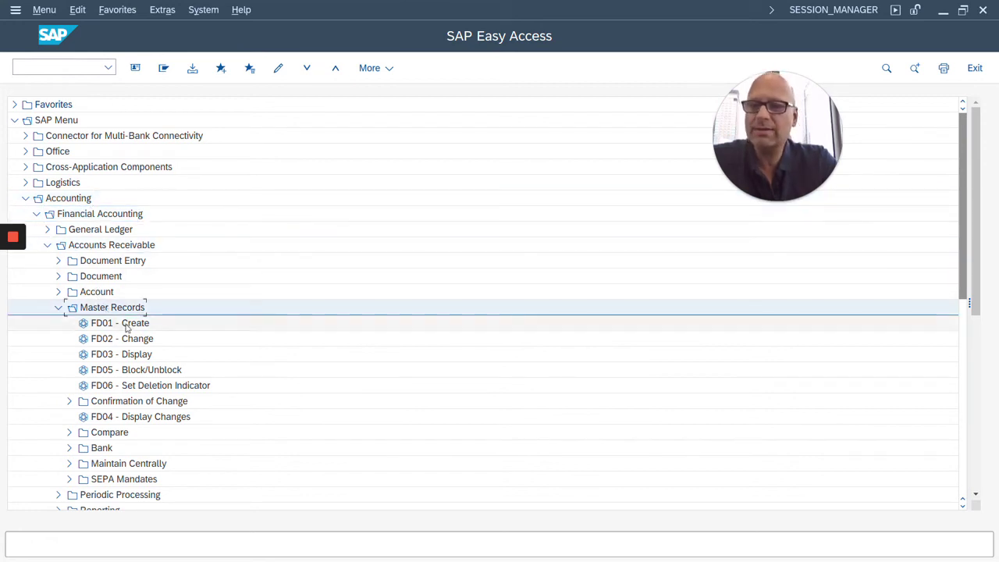
{"action": "left_click", "coordinate": [130, 326]}
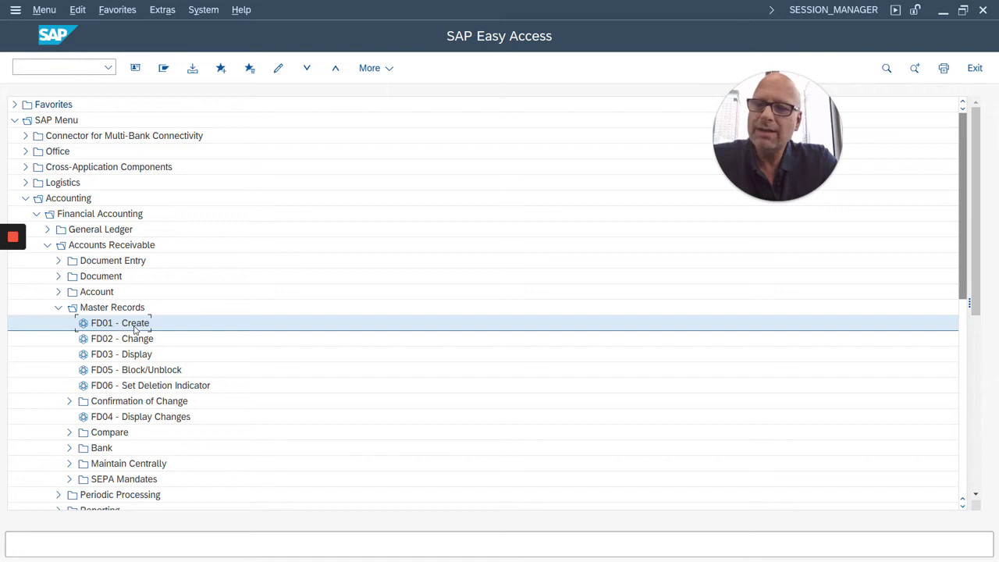
{"action": "left_click", "coordinate": [66, 68]}
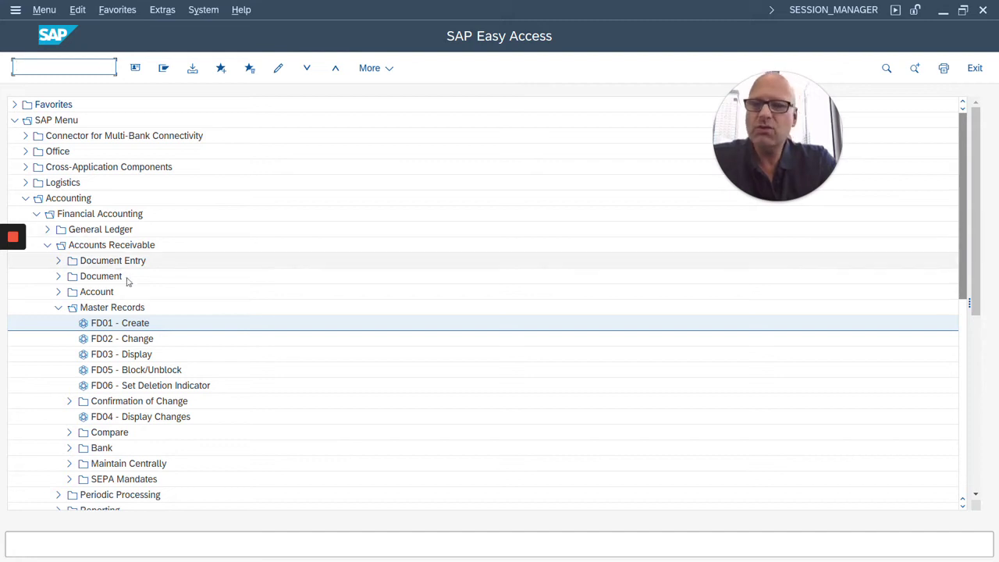
{"action": "double_click", "coordinate": [141, 327]}
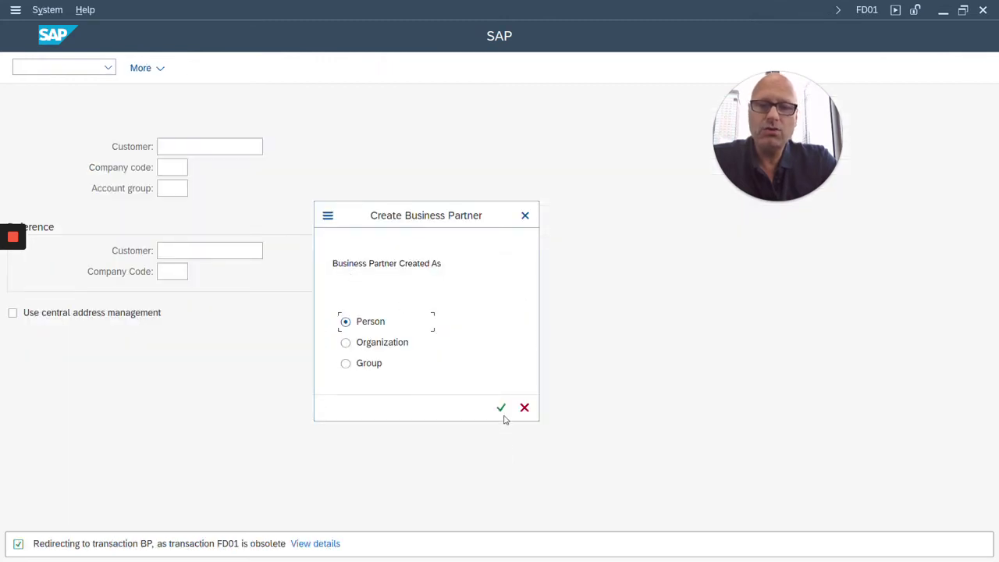
{"action": "left_click", "coordinate": [502, 408]}
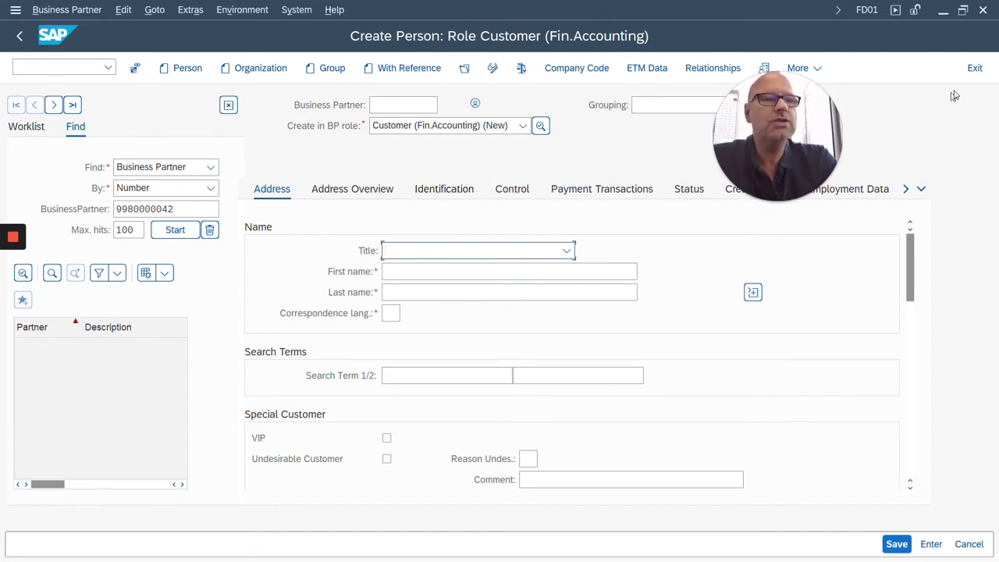
{"action": "left_click", "coordinate": [974, 69]}
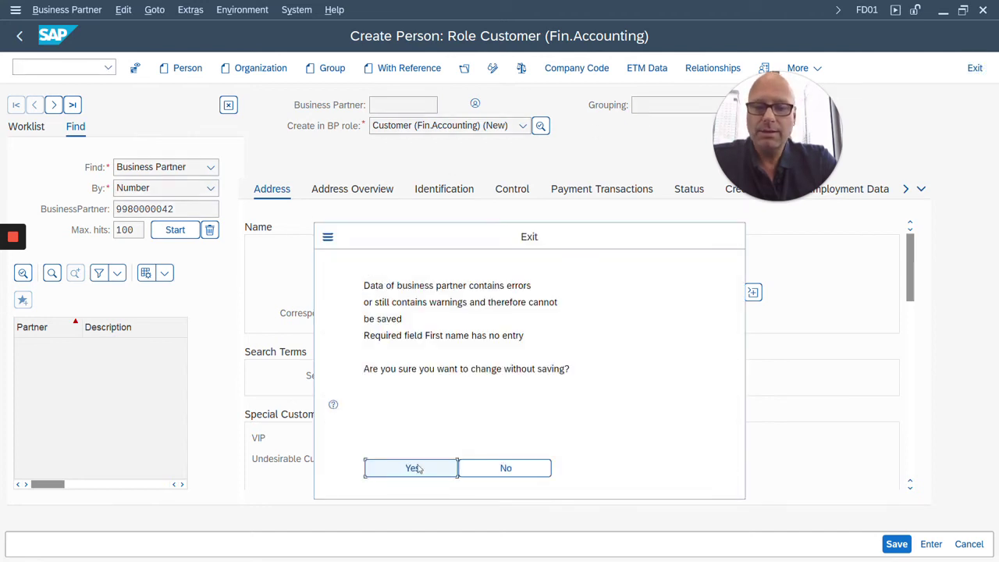
{"action": "left_click", "coordinate": [413, 468]}
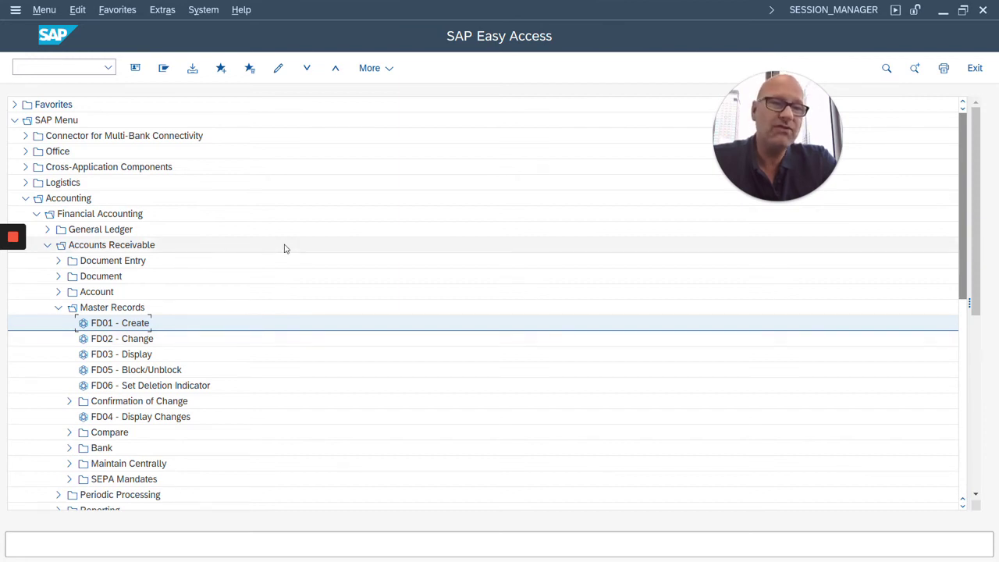
- Uncheck Display Technical Names in Extras > Settings and confirm the change
{"action": "left_click", "coordinate": [163, 11]}
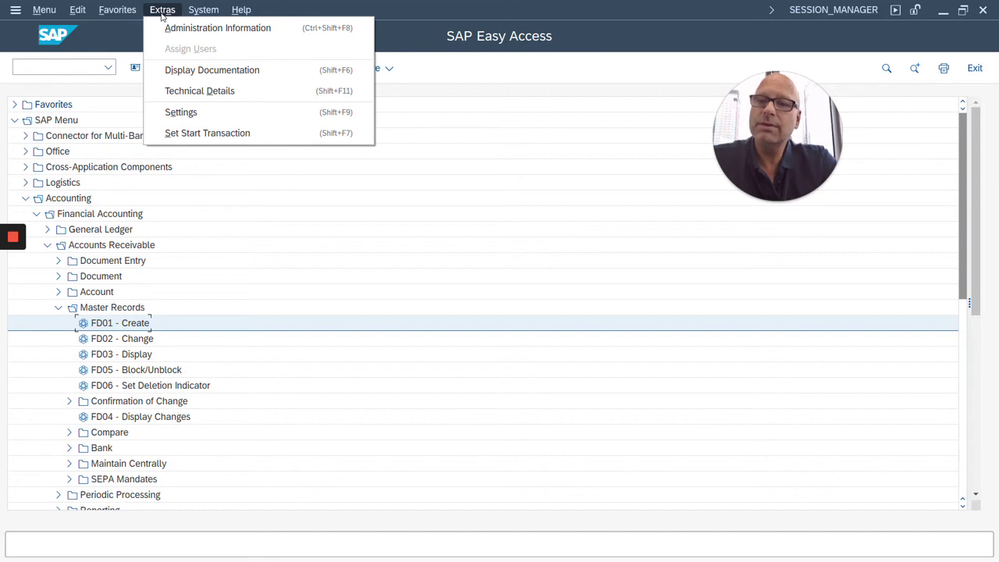
{"action": "left_click", "coordinate": [181, 112]}
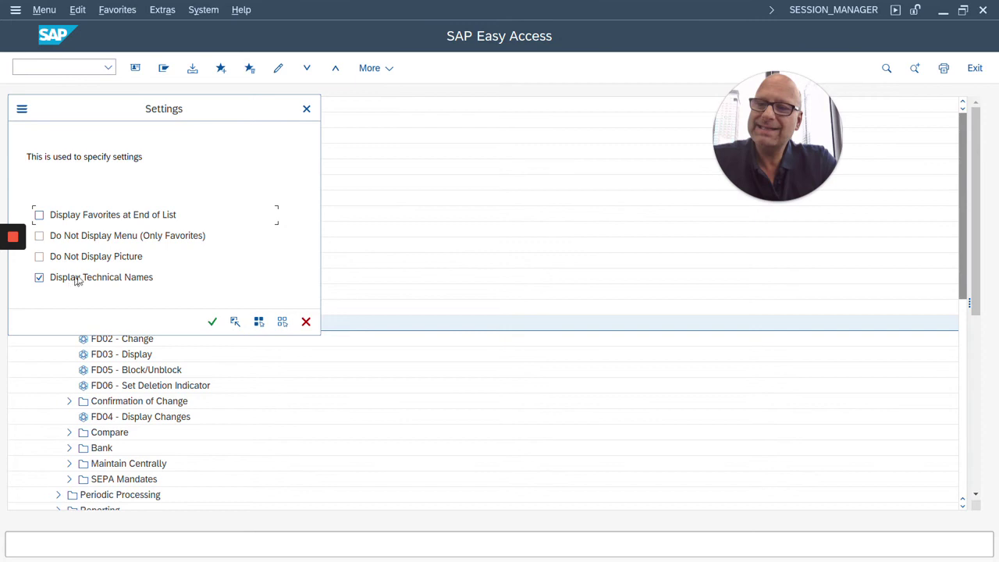
{"action": "left_click", "coordinate": [41, 278]}
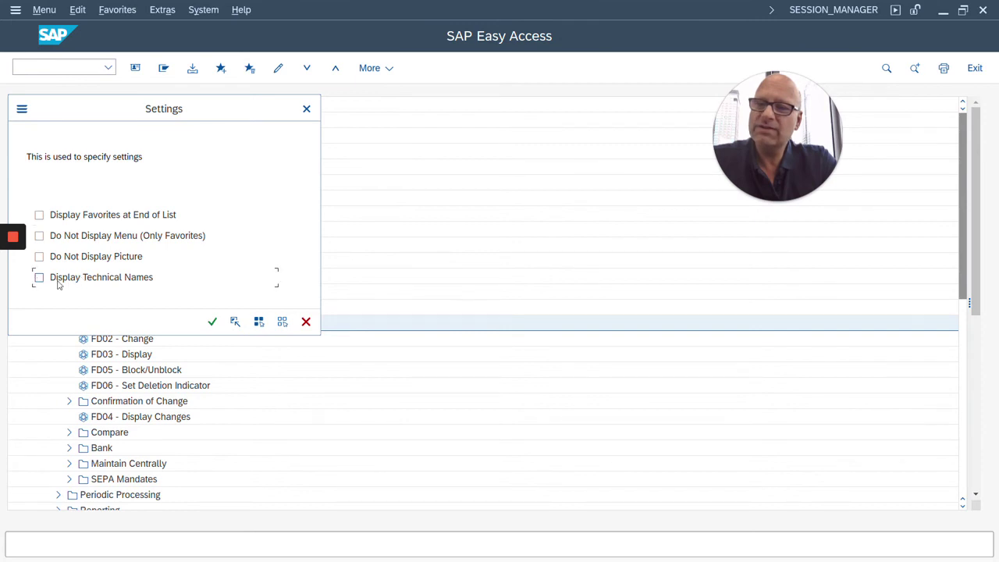
{"action": "left_click", "coordinate": [213, 323]}
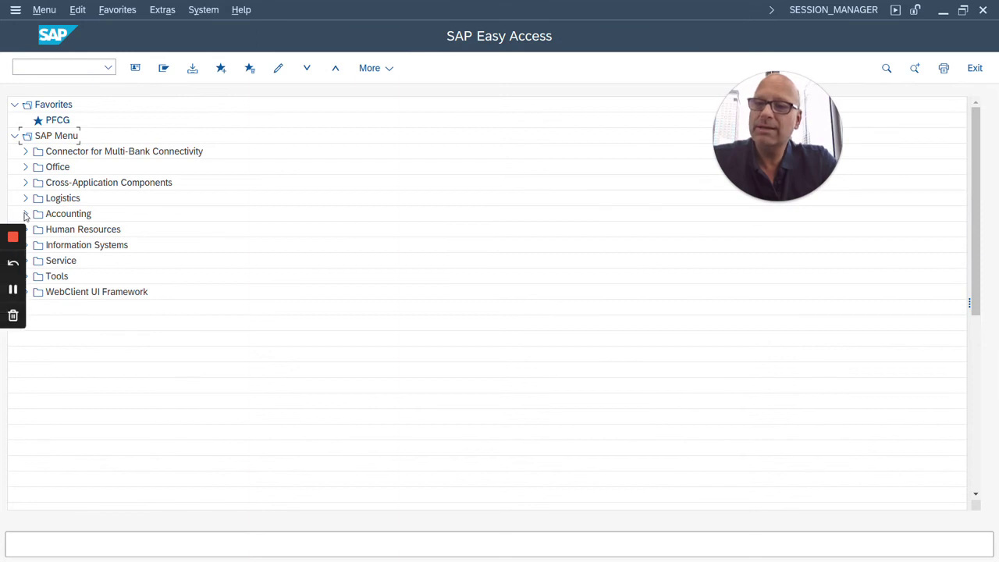
- Expand Accounting > Financial Accounting > Accounts Receivable > Master Records and select Create
{"action": "left_click", "coordinate": [62, 219]}
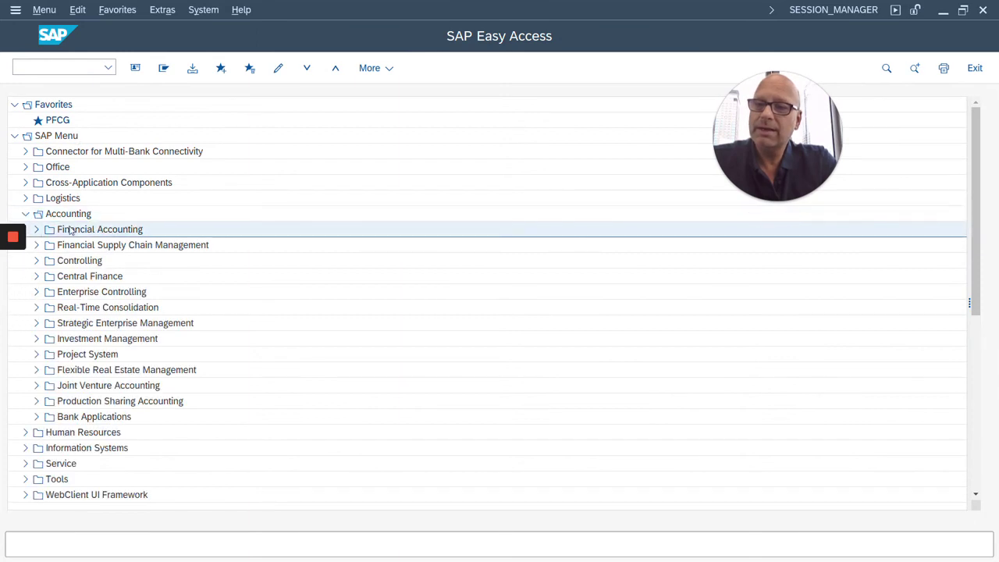
{"action": "left_click", "coordinate": [70, 229]}
{"action": "left_click", "coordinate": [95, 260]}
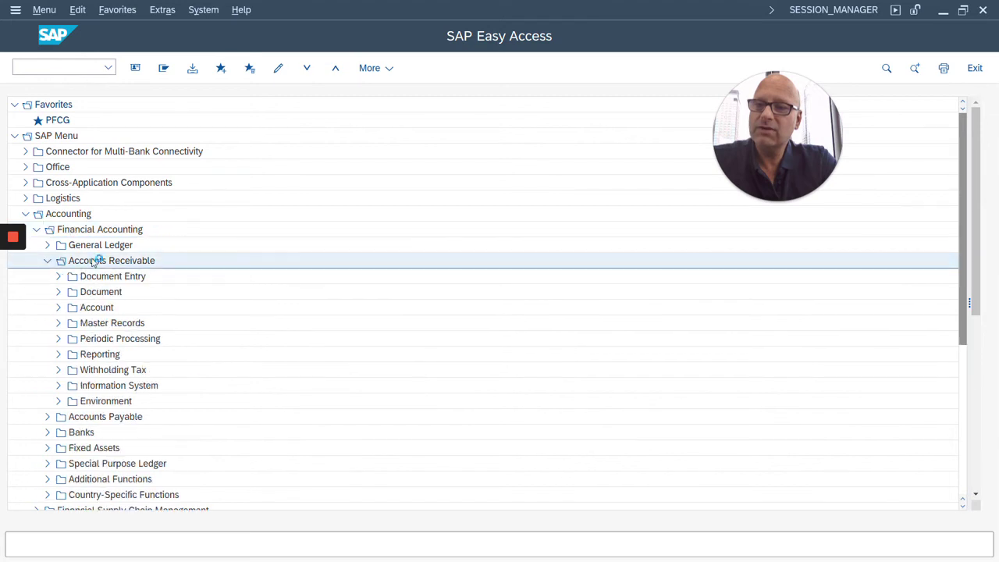
{"action": "left_click", "coordinate": [93, 326]}
{"action": "left_click", "coordinate": [111, 343]}
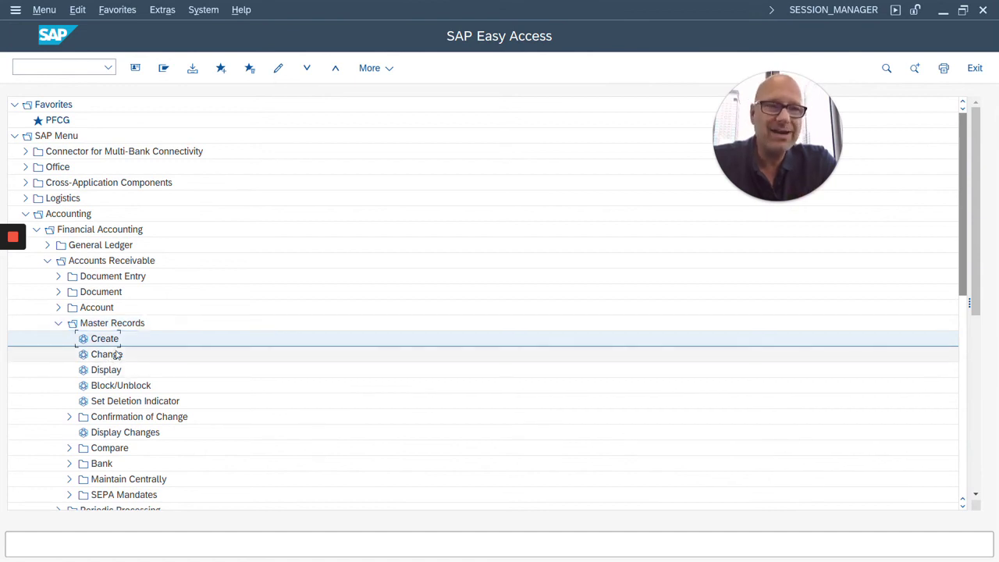
{"action": "left_click", "coordinate": [155, 11]}
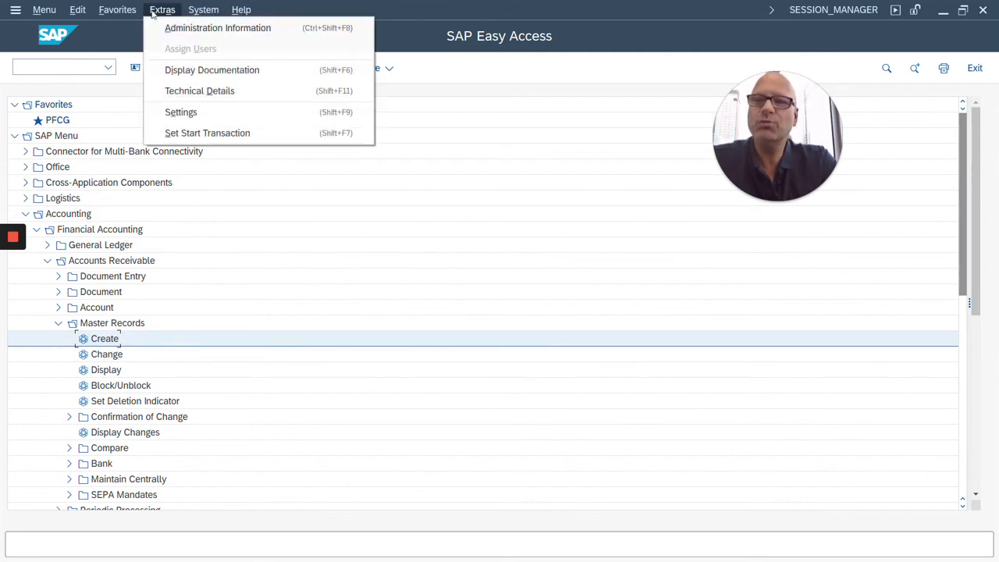
- Turn Display Technical Names back on in the menu settings and confirm
{"action": "left_click", "coordinate": [191, 113]}
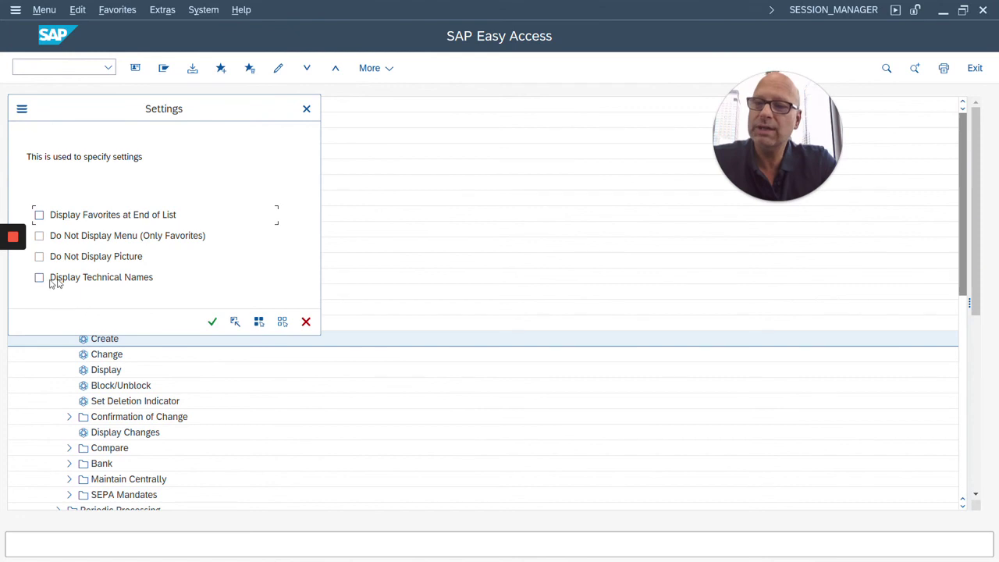
{"action": "left_click", "coordinate": [39, 278]}
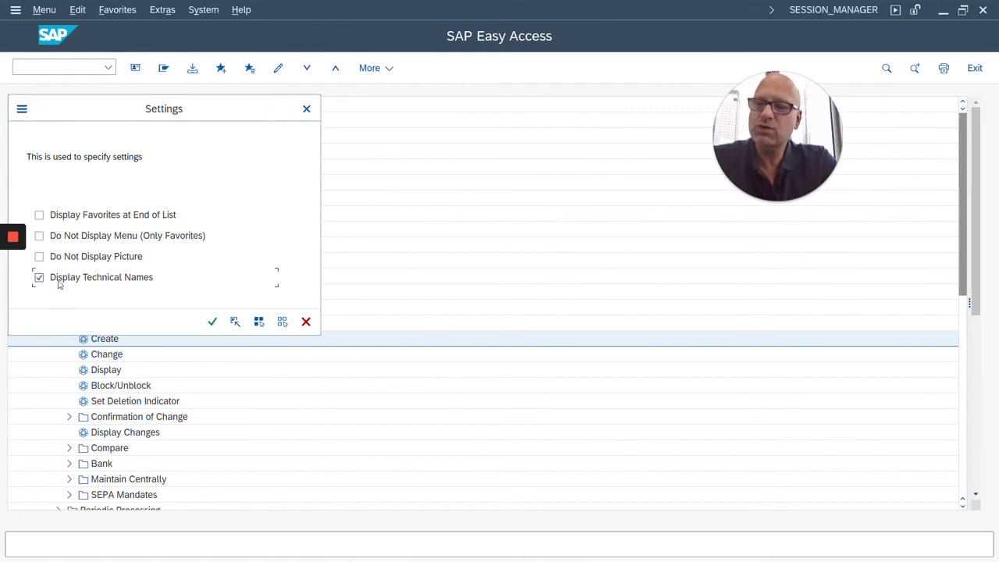
{"action": "left_click", "coordinate": [213, 323]}
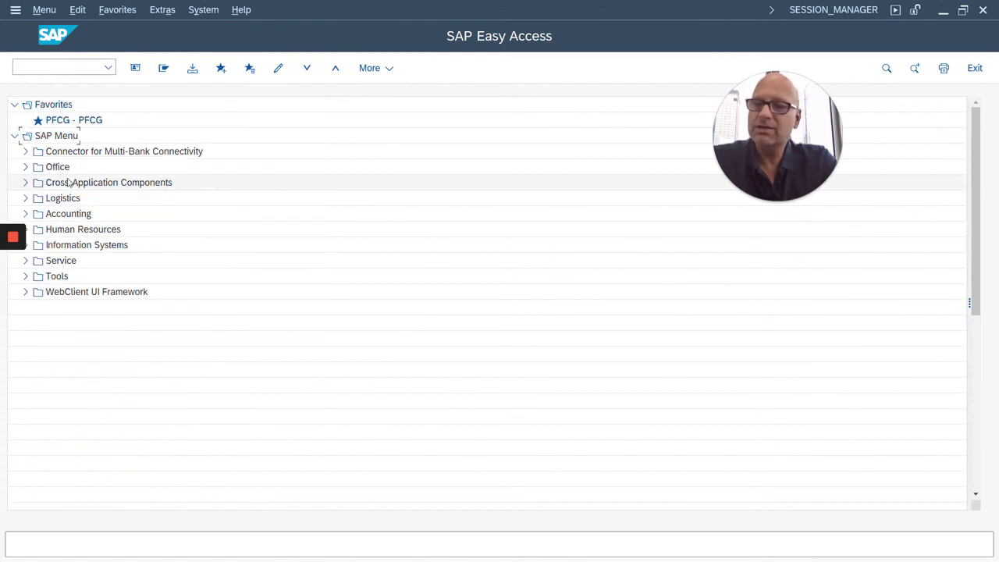
- Expand Accounting down to Master Records and select FD01 - Create
{"action": "double_click", "coordinate": [81, 218]}
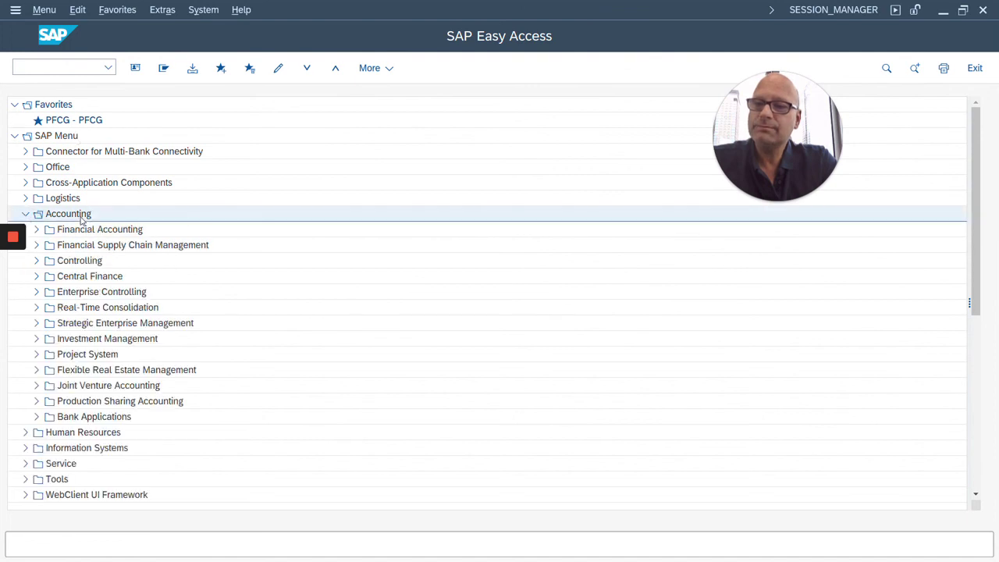
{"action": "double_click", "coordinate": [100, 232]}
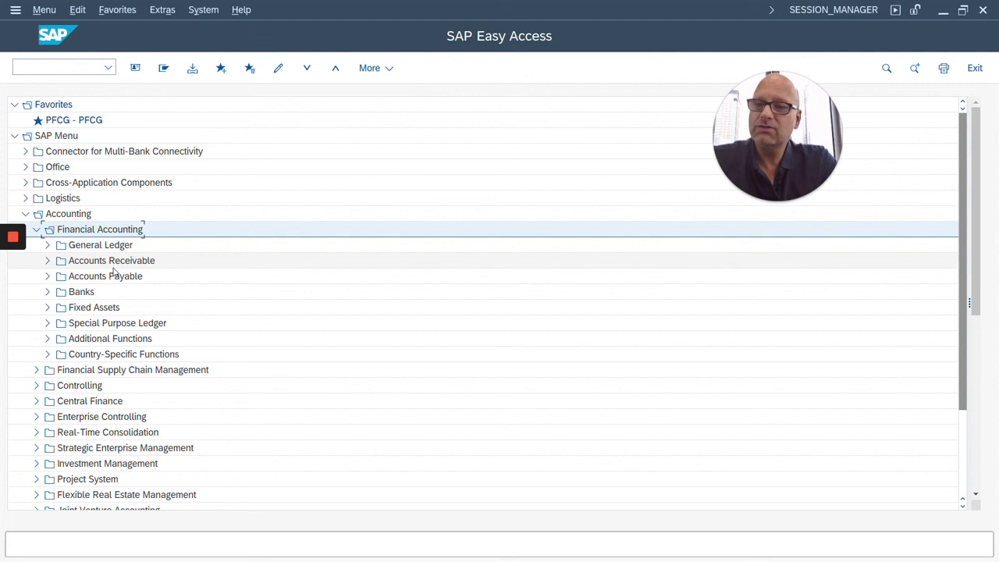
{"action": "double_click", "coordinate": [111, 262]}
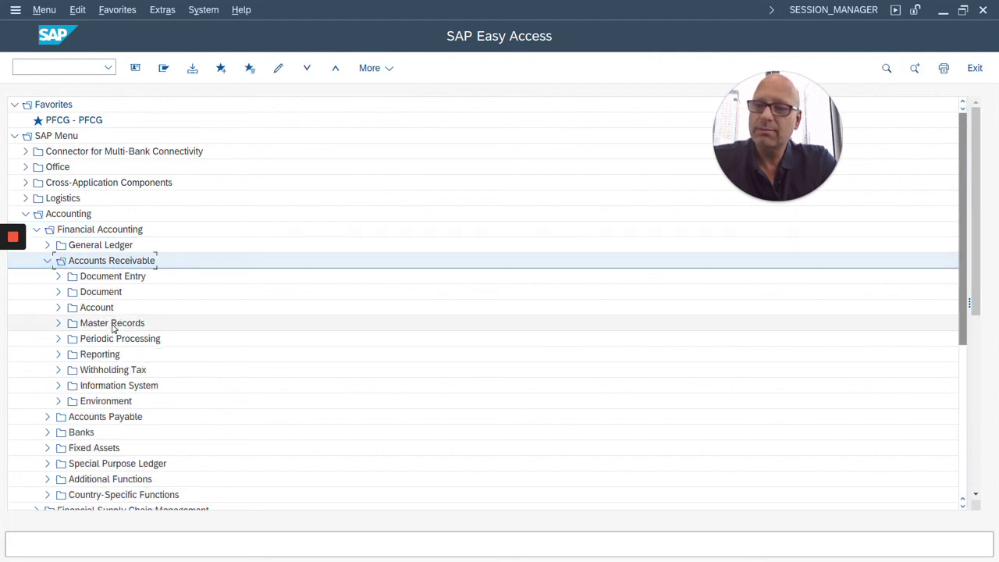
{"action": "double_click", "coordinate": [113, 328]}
{"action": "left_click", "coordinate": [105, 340]}
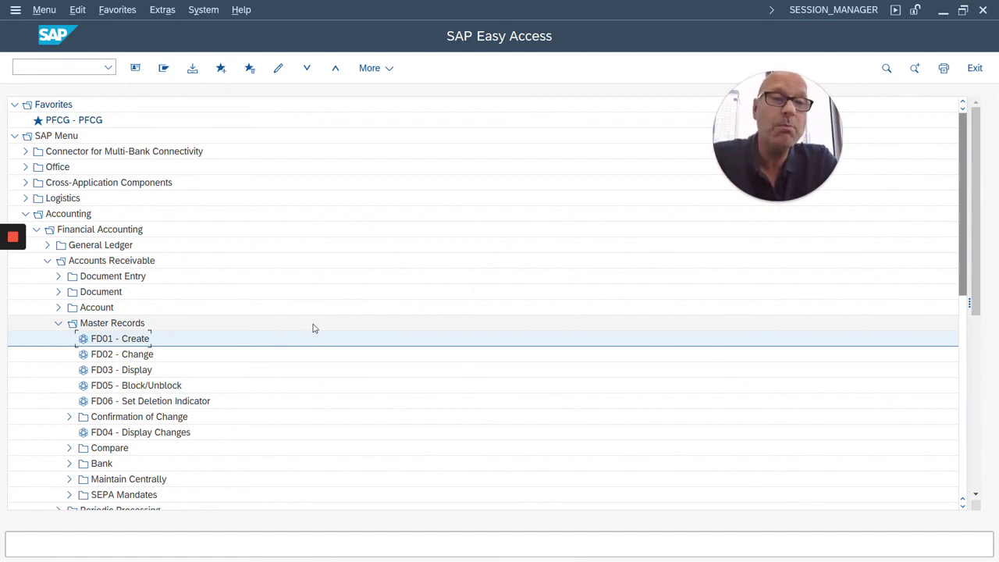
- Switch to the Chrome window showing the SAP Online Training home page with Alt+Tab
{"action": "key", "text": "alt+Tab"}
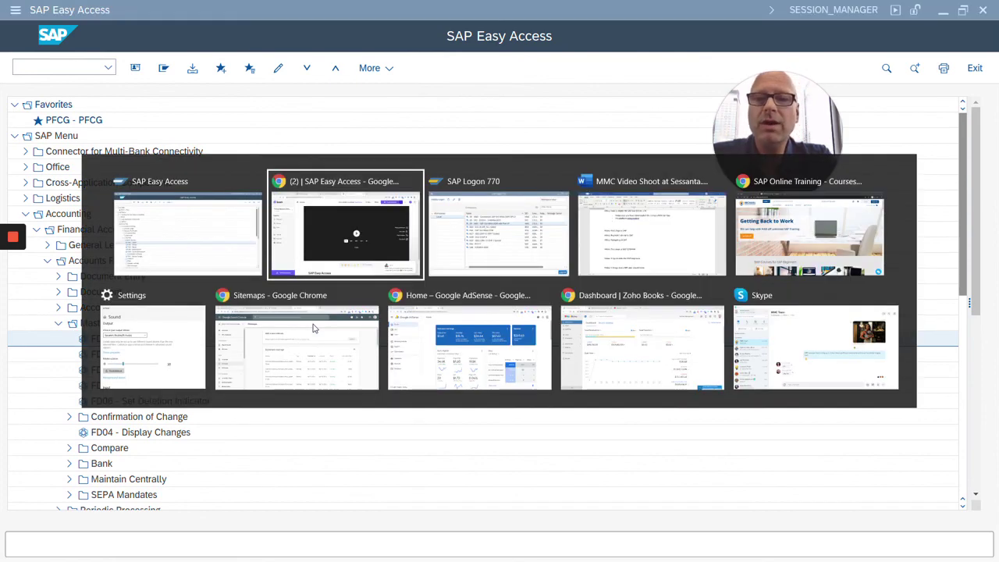
{"action": "key", "text": "alt+Tab"}
{"action": "key", "text": "alt+Tab"}
{"action": "key", "text": "alt+Tab"}
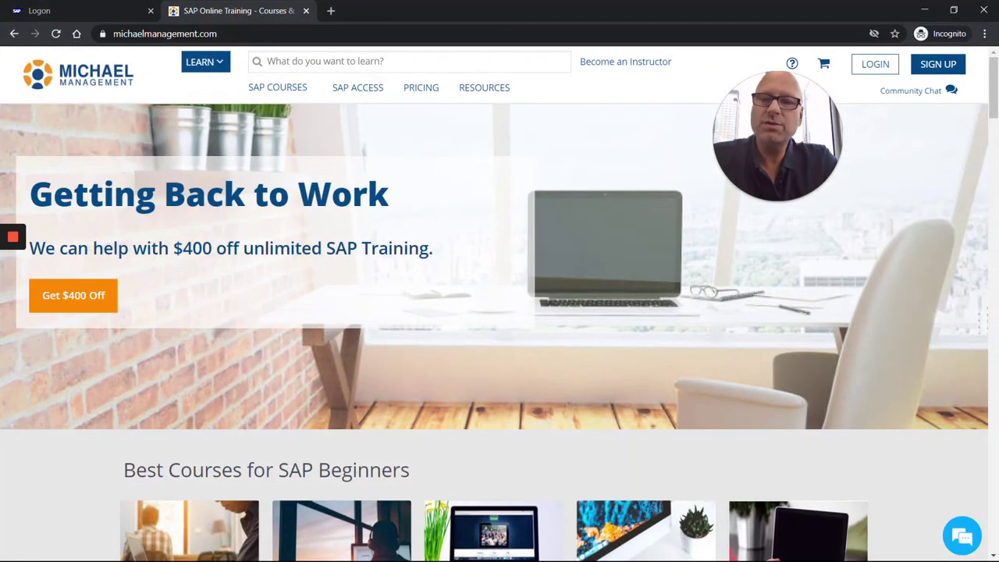
{"action": "mouse_move", "coordinate": [283, 94]}
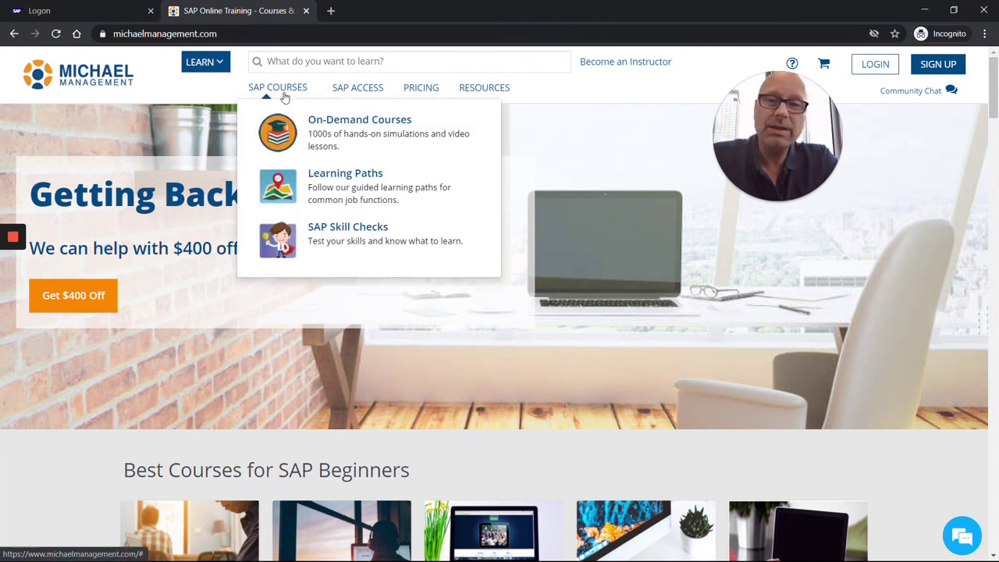
{"action": "mouse_move", "coordinate": [389, 93]}
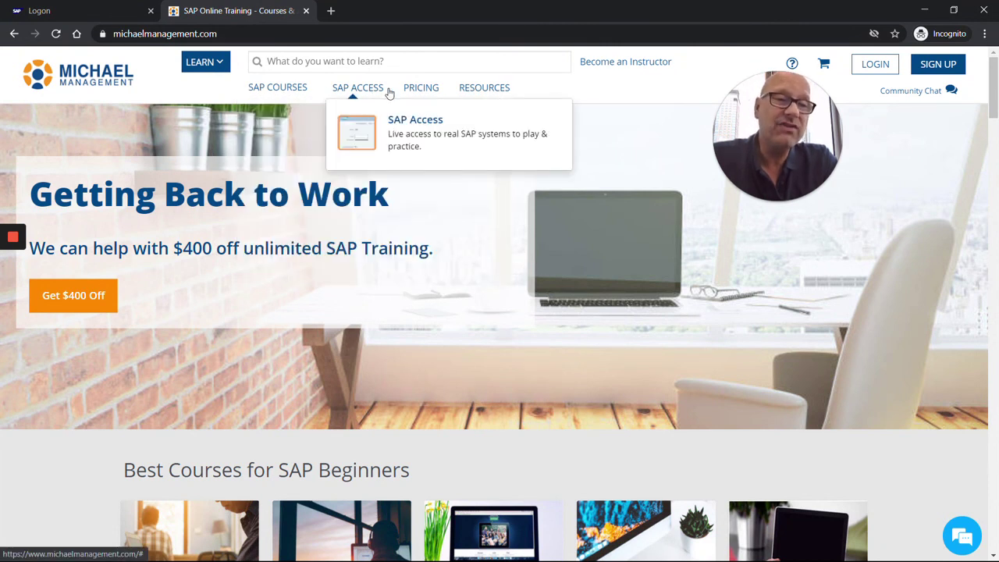